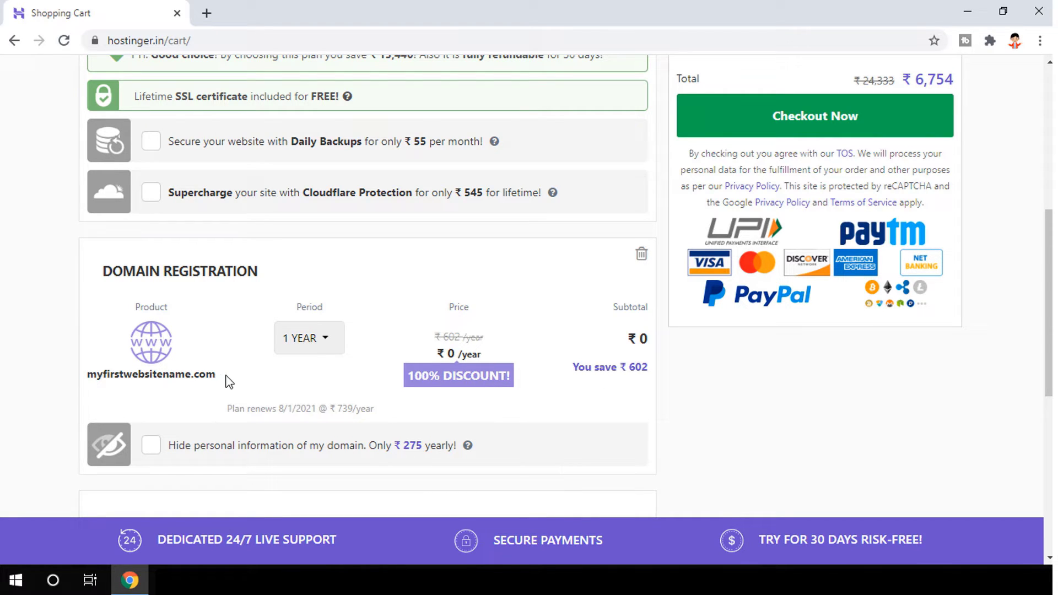
- Review the shopping cart's domain registration details and the hosting, SSL and domain prices in the order summary
drag(650, 345, 622, 345)
click(799, 366)
drag(1049, 296, 1049, 193)
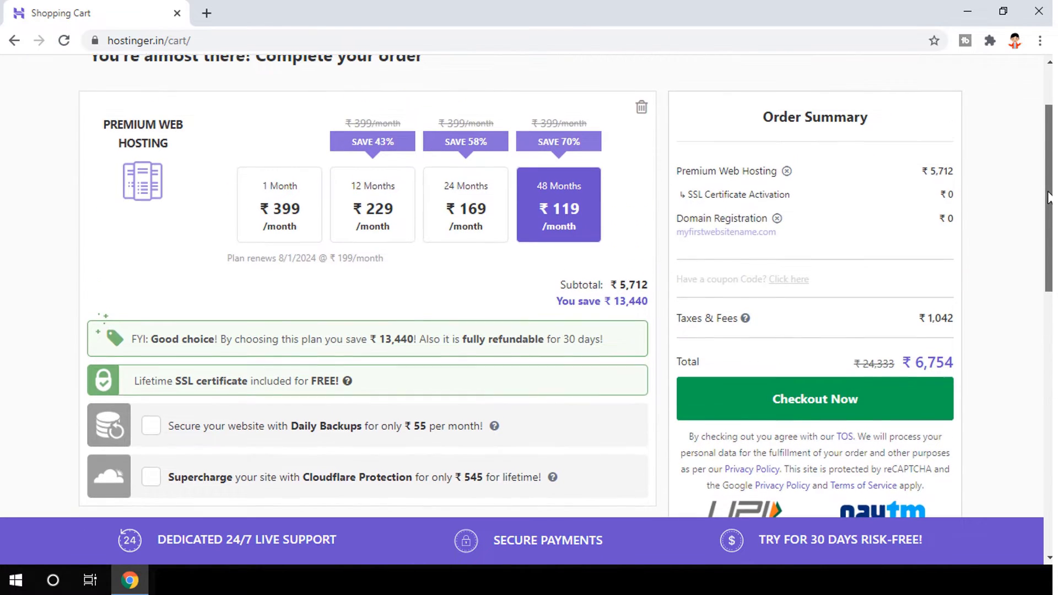
double_click(788, 238)
click(821, 248)
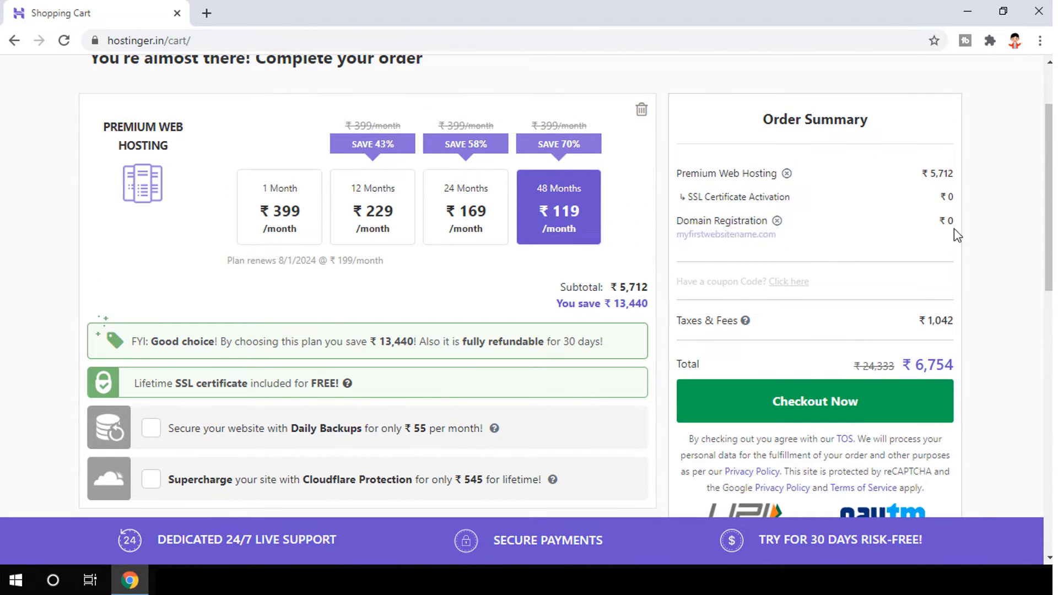
double_click(950, 221)
double_click(950, 197)
click(952, 177)
drag(952, 177, 929, 170)
click(978, 193)
- Set the Premium Web Hosting period to 12 months and proceed to checkout
click(466, 214)
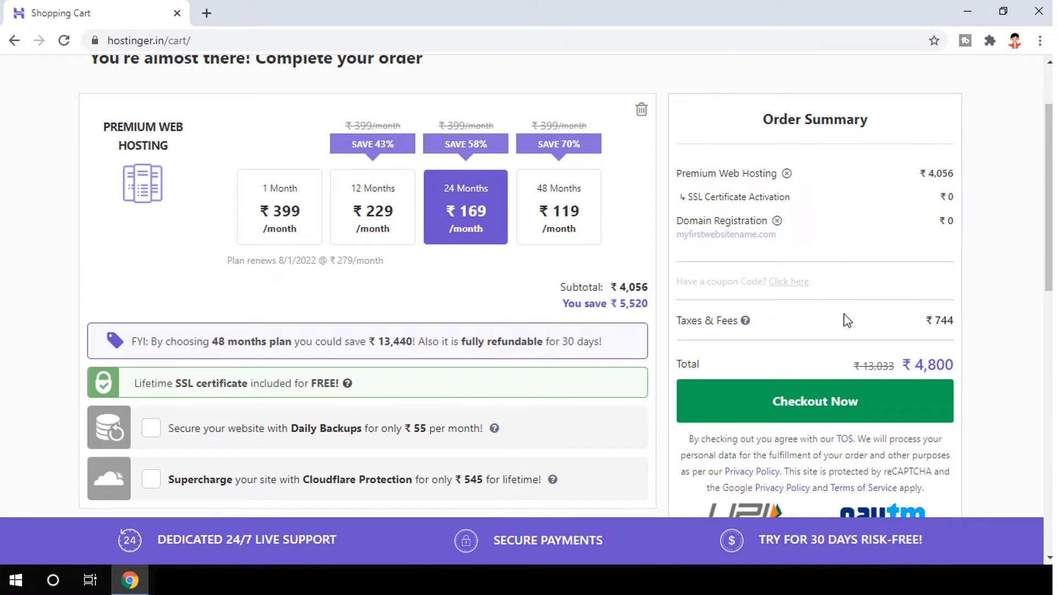
click(380, 208)
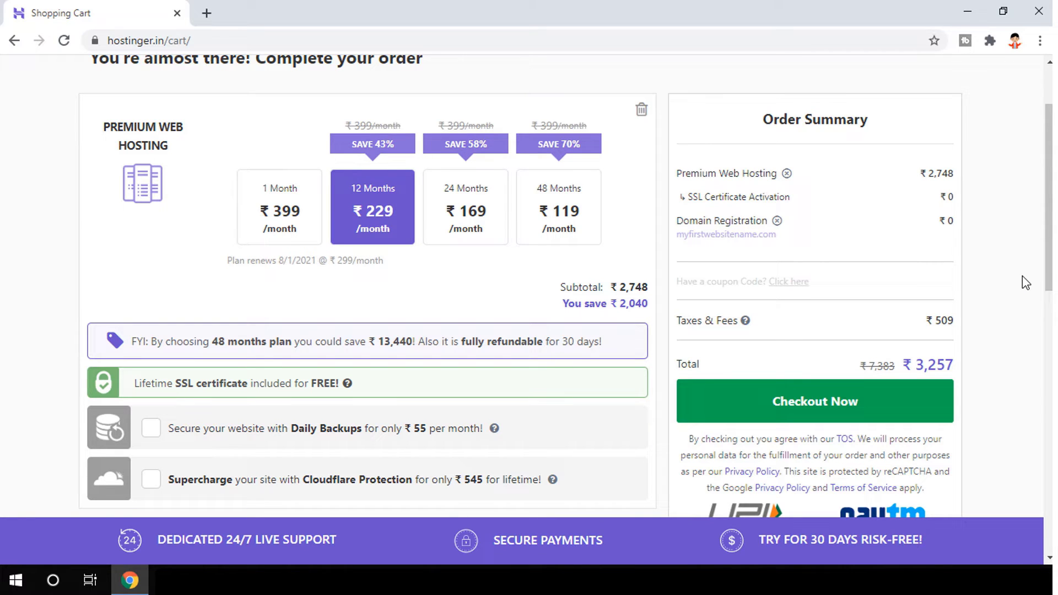
scroll(1020, 280, up, 1)
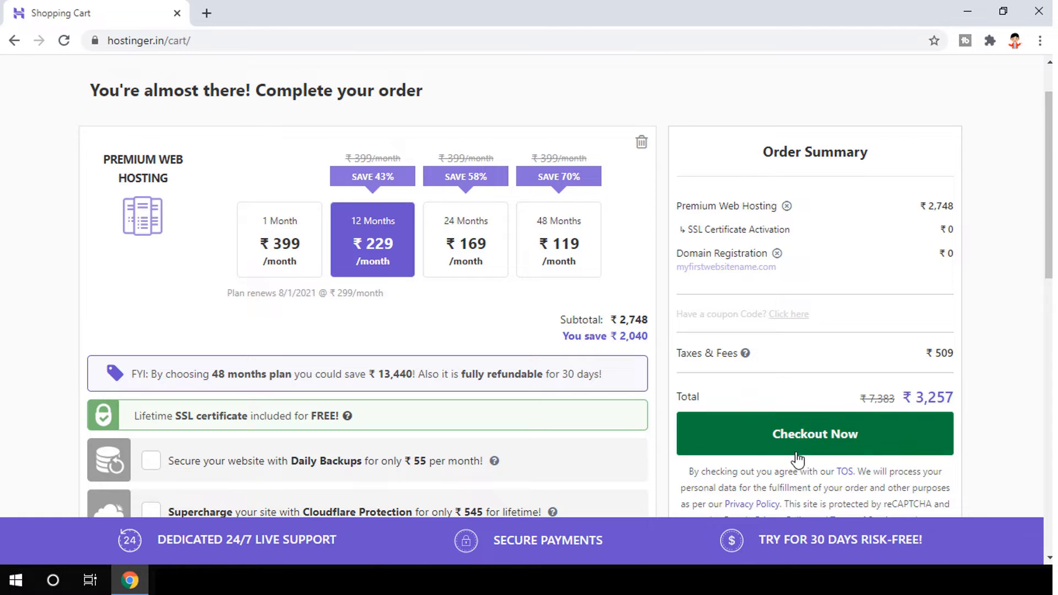
click(797, 435)
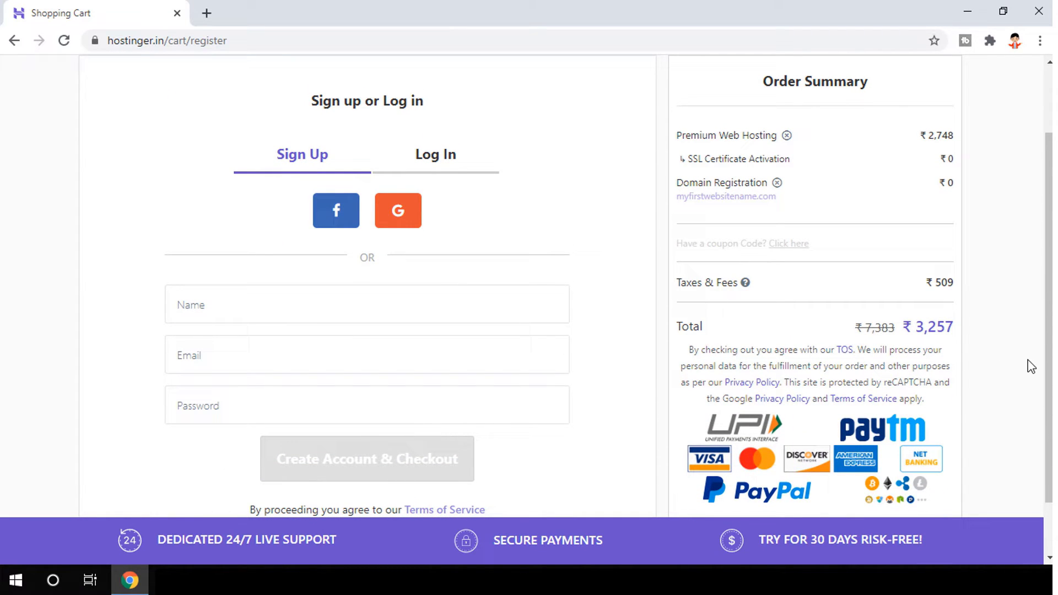
- Go through the name, email and password fields of the sign-up form
click(282, 297)
click(284, 353)
click(261, 408)
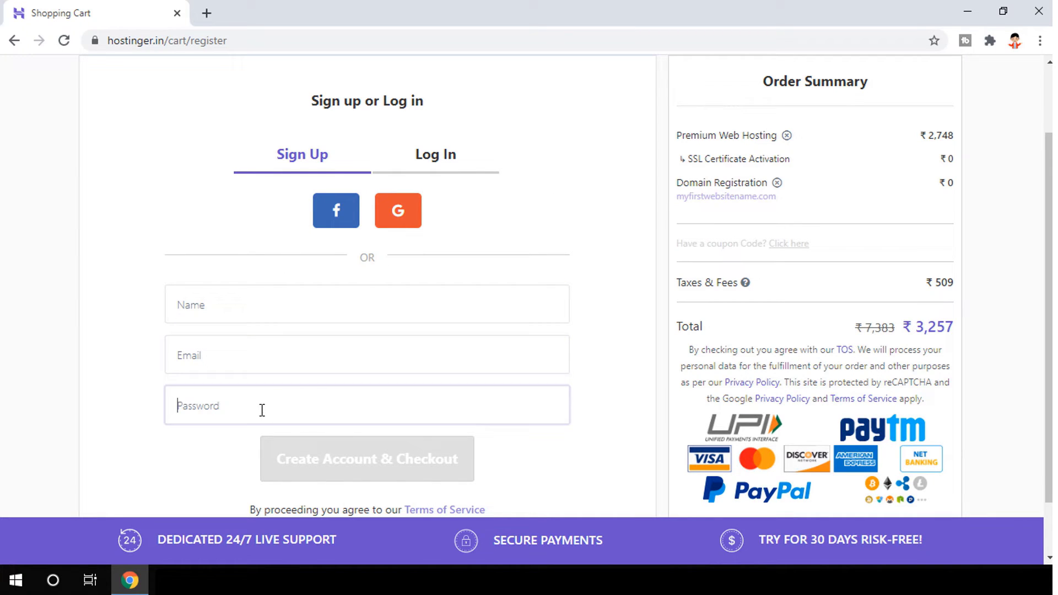
click(248, 301)
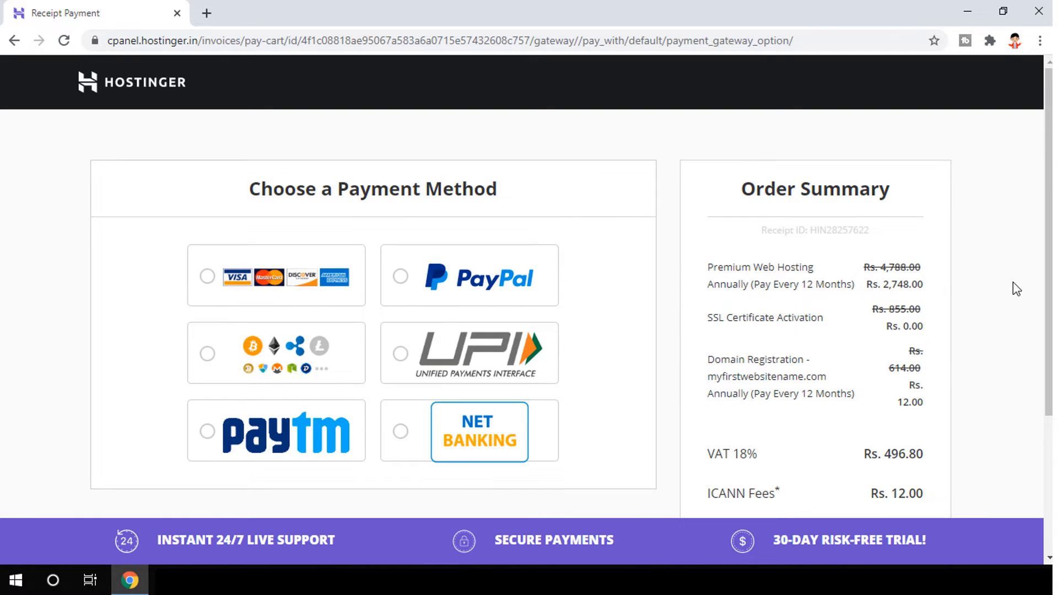
- Choose Paytm as the payment method for the hosting order
scroll(394, 184, down, 2)
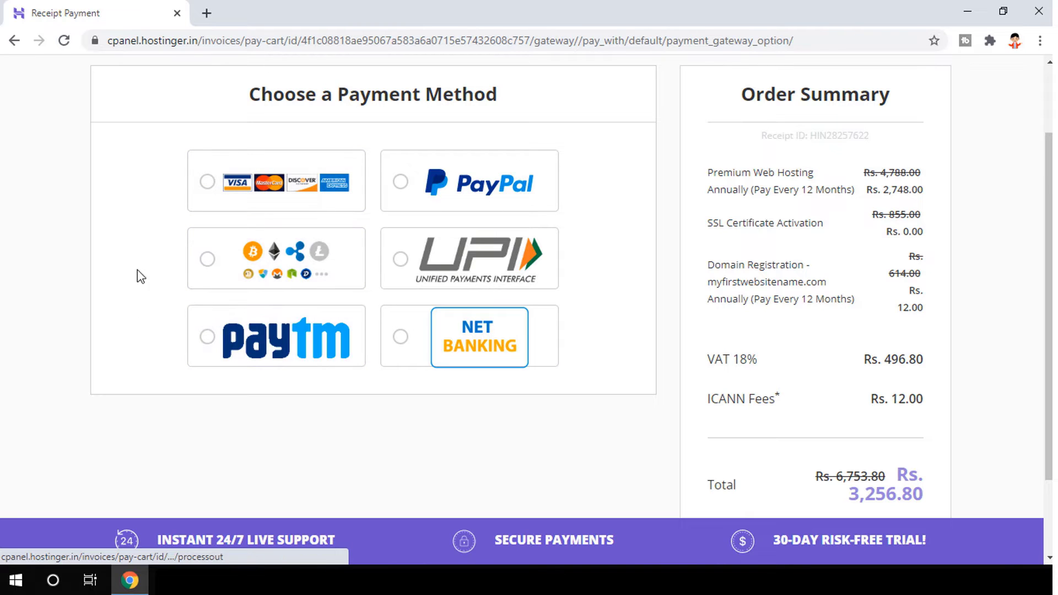
click(206, 339)
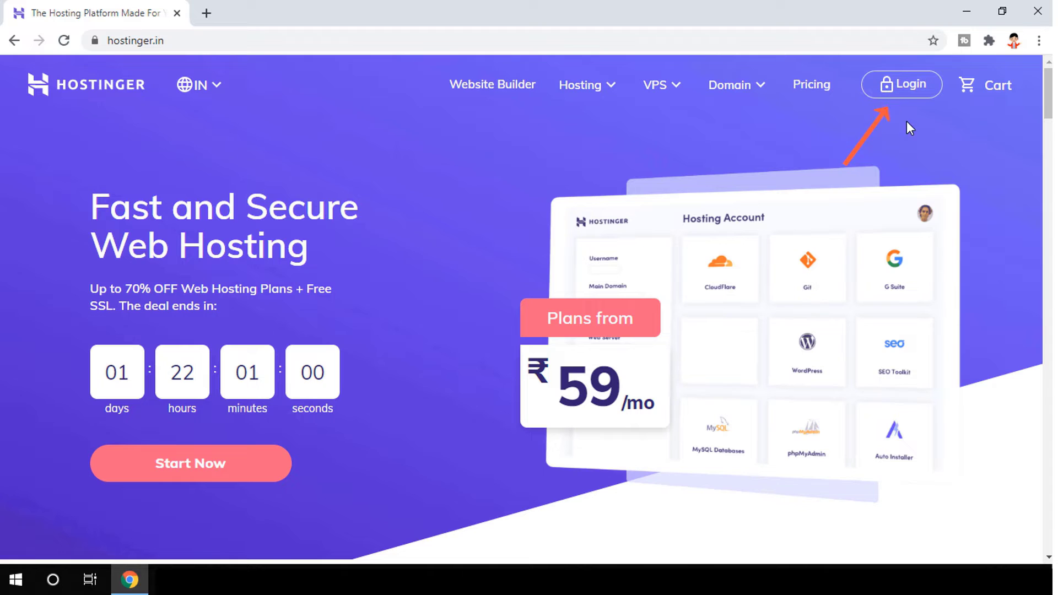
- Log in to the Hostinger account and open the hosting management page for webhostinginsights.xyz
click(902, 95)
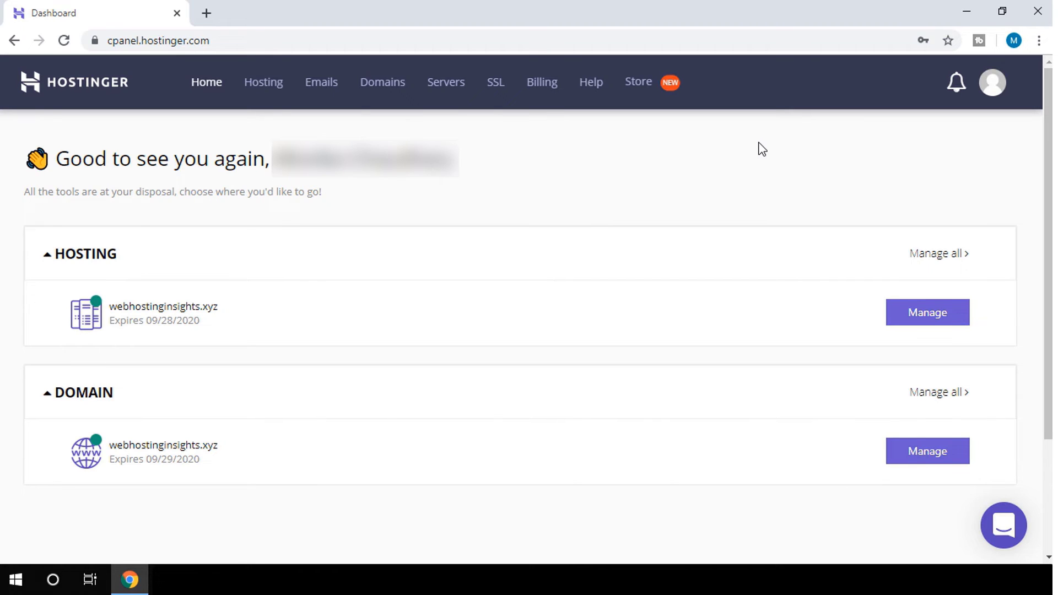
click(265, 83)
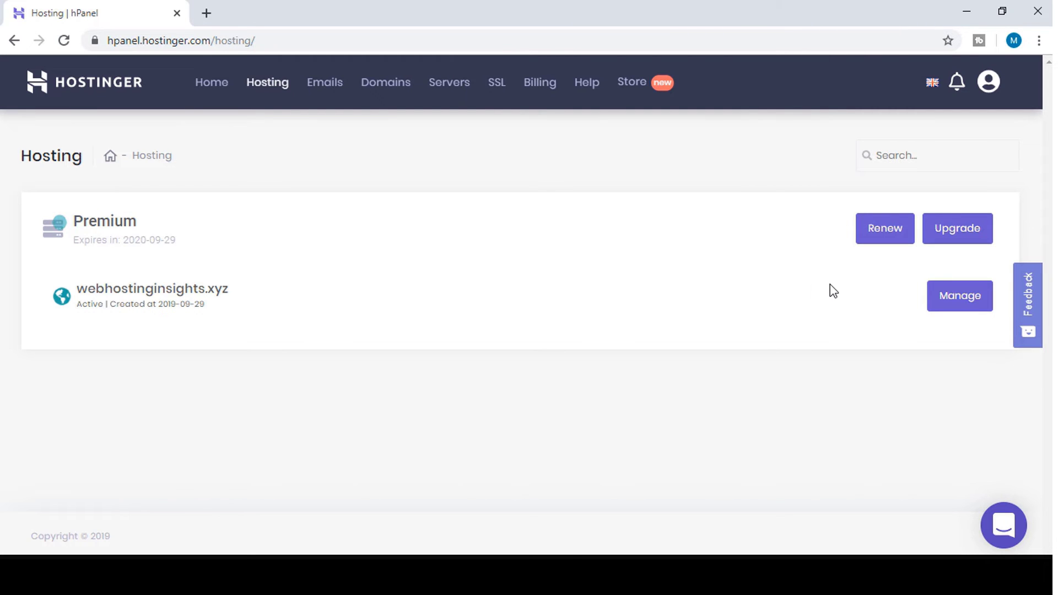
click(957, 305)
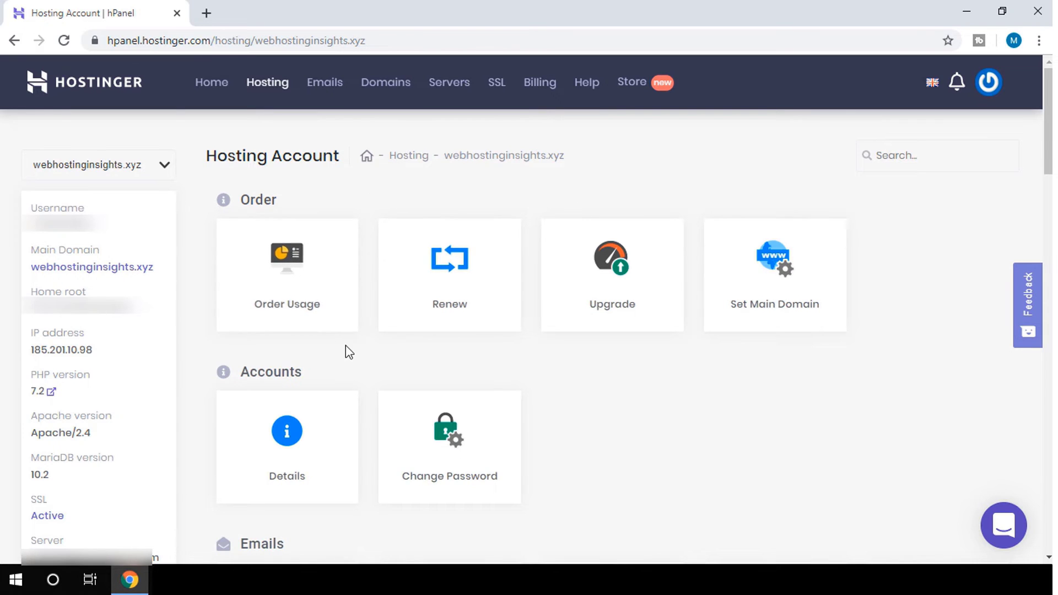
- Look through the hosting account's email, domain, website, file and database tools
scroll(348, 352, down, 7)
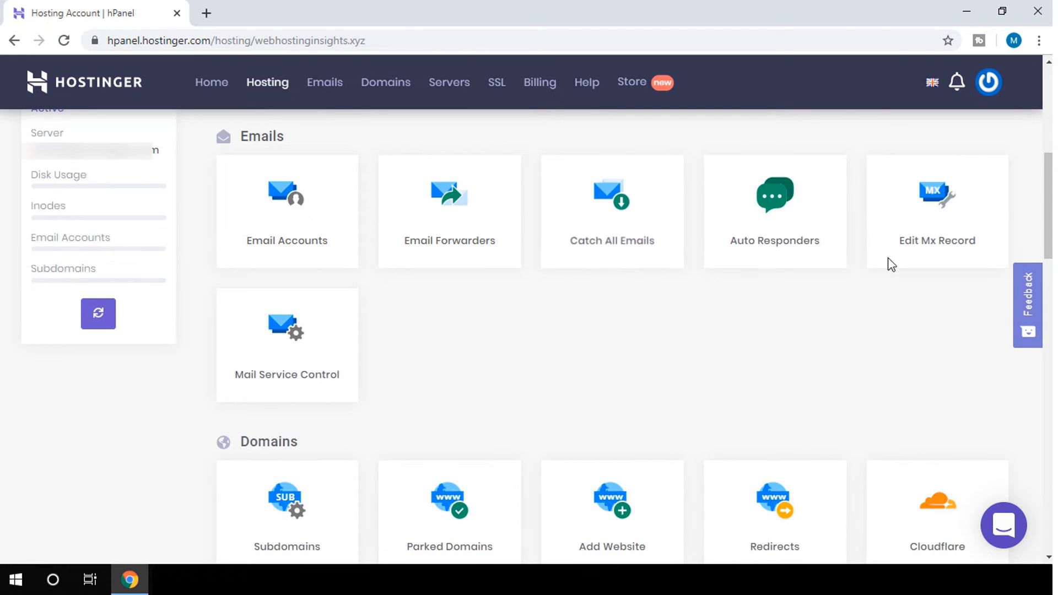
scroll(634, 342, down, 5)
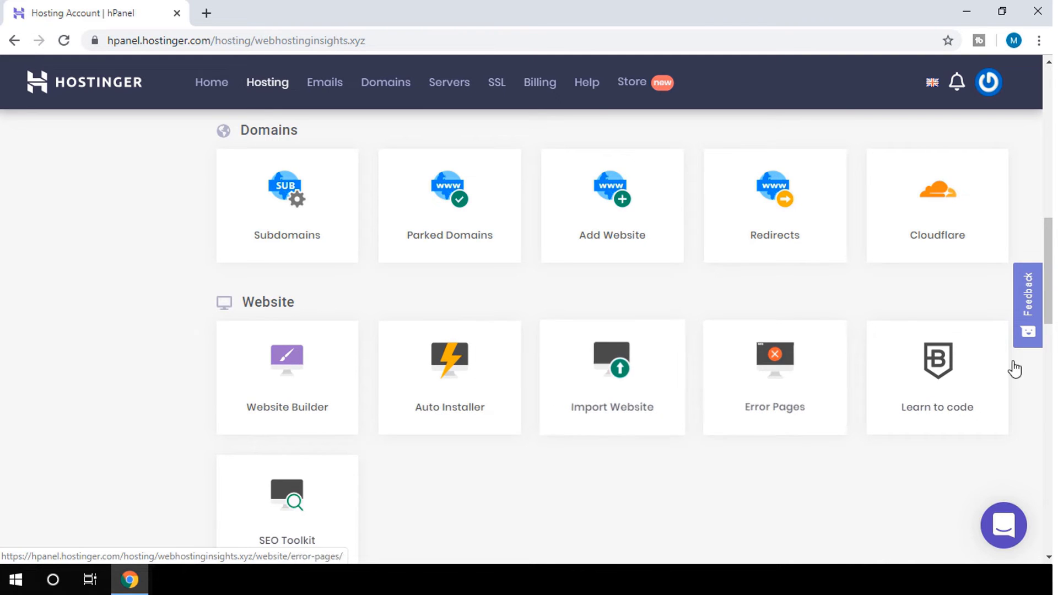
scroll(1047, 276, down, 1)
scroll(489, 339, down, 2)
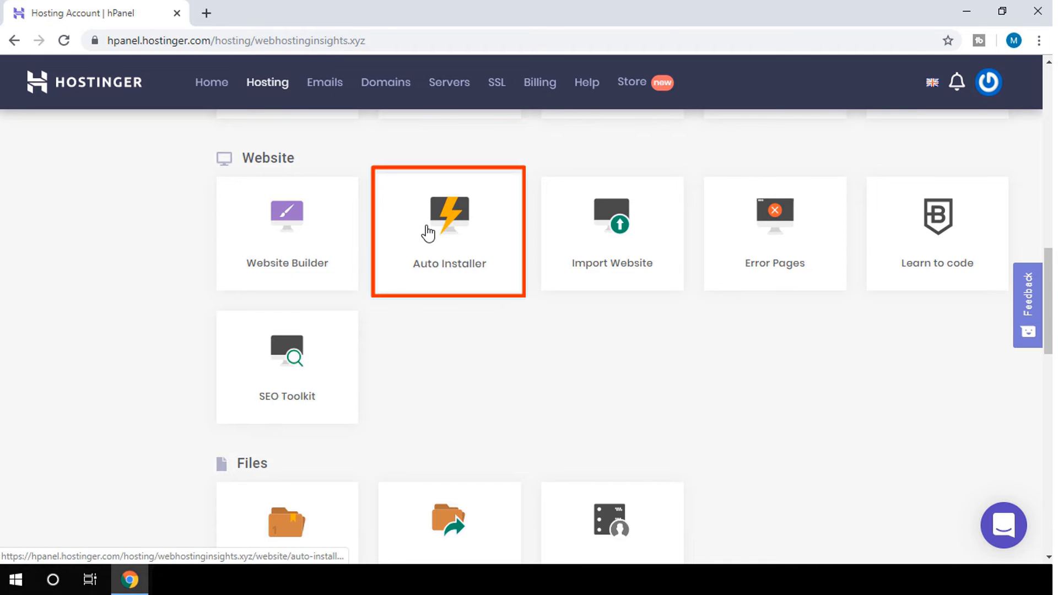
scroll(428, 234, down, 5)
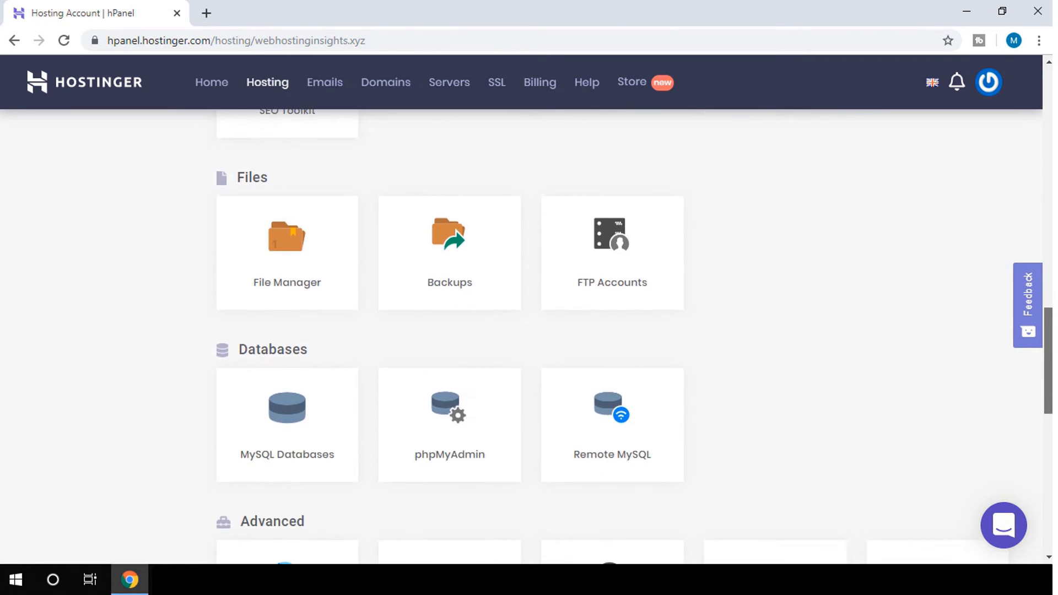
scroll(529, 336, down, 1)
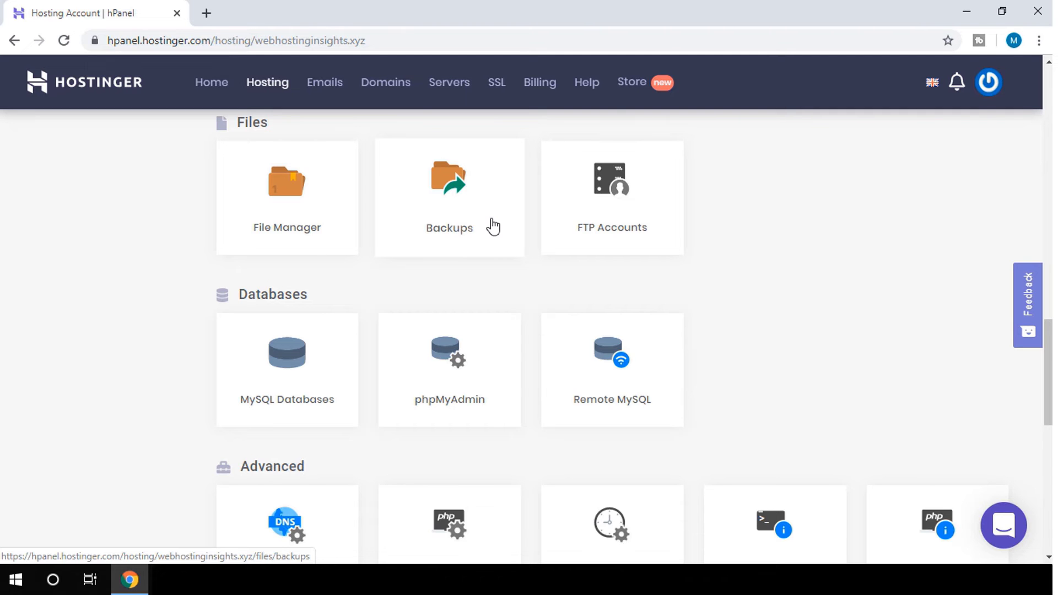
scroll(493, 226, up, 15)
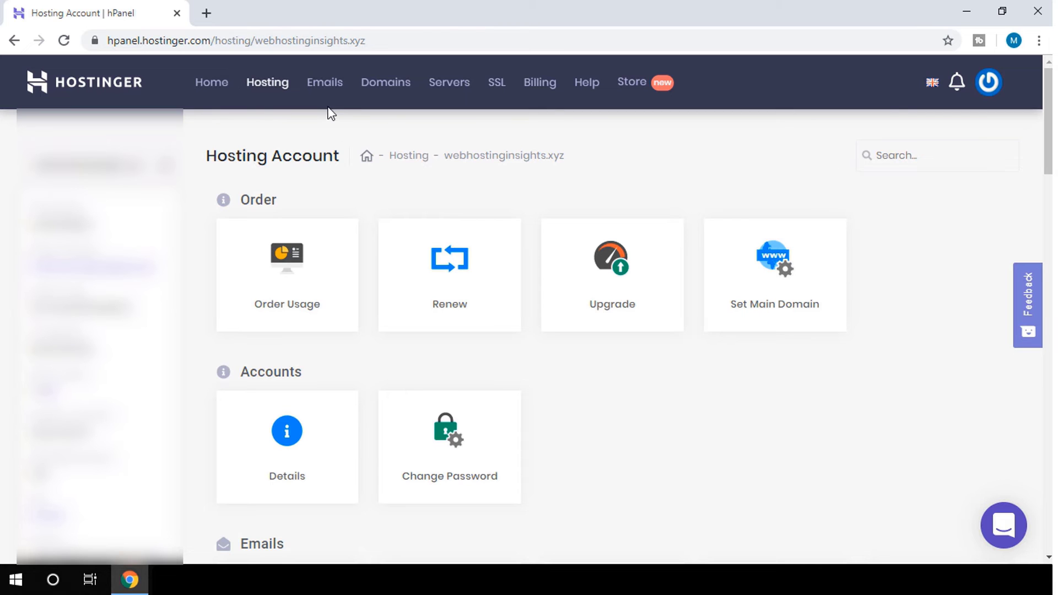
- Examine the account's email hosting page, the domain's management and nameserver settings, and the SSL certificates list
click(329, 90)
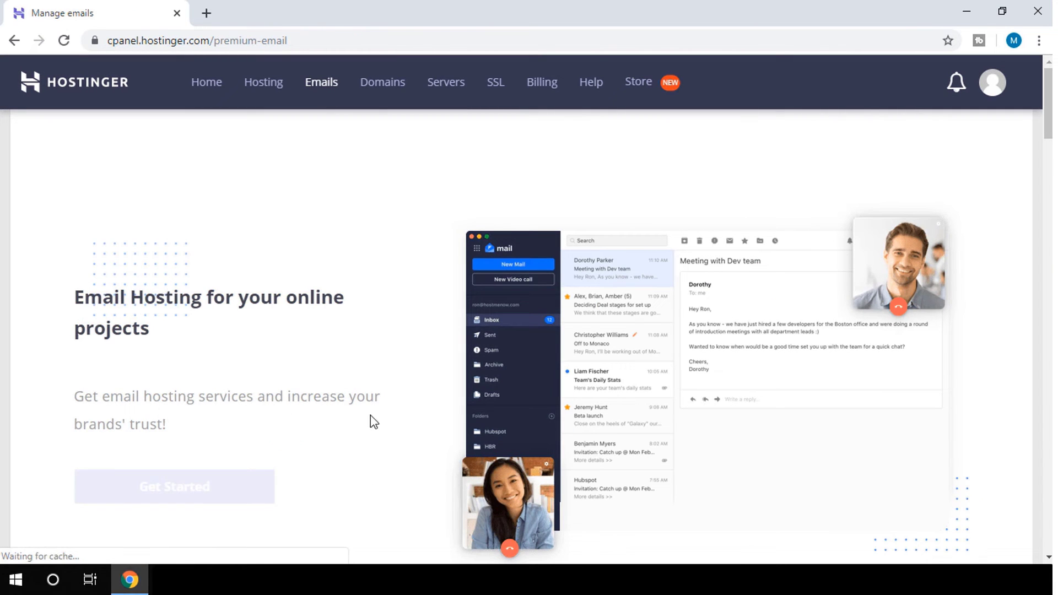
click(386, 90)
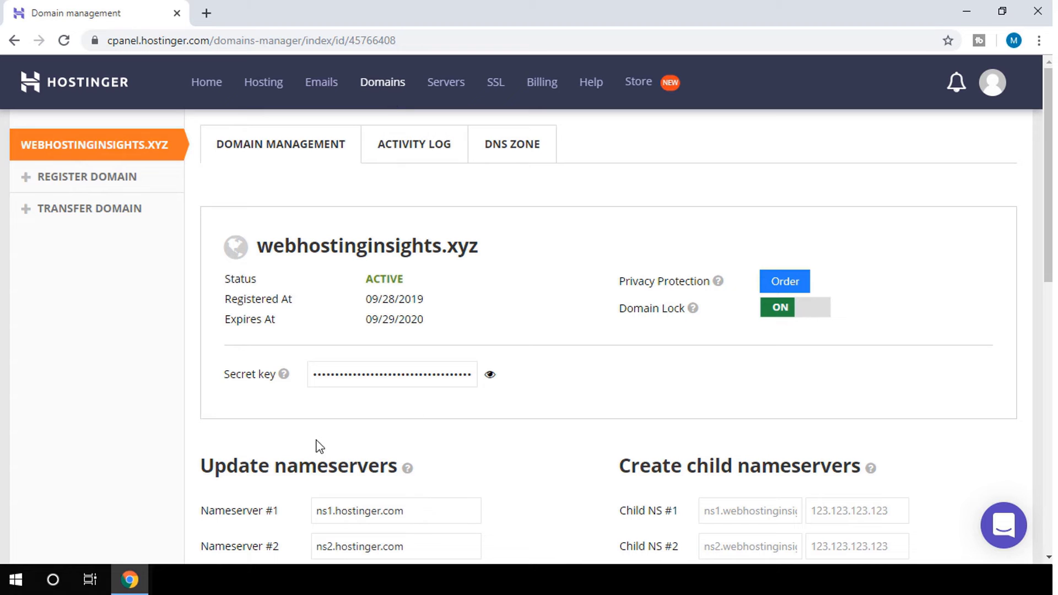
scroll(264, 463, down, 2)
scroll(530, 326, down, 2)
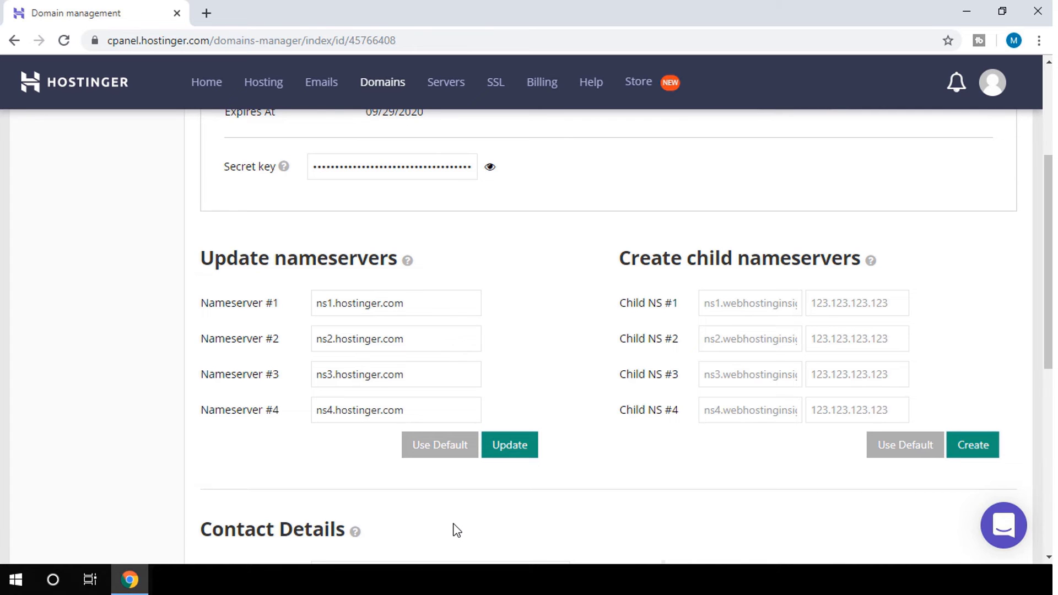
scroll(1048, 259, up, 4)
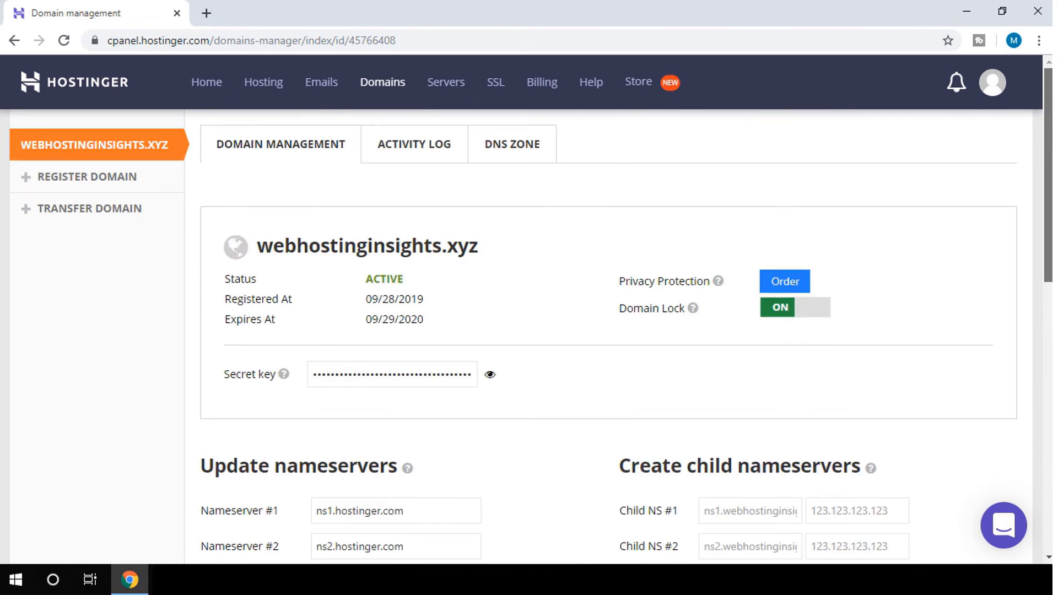
click(496, 82)
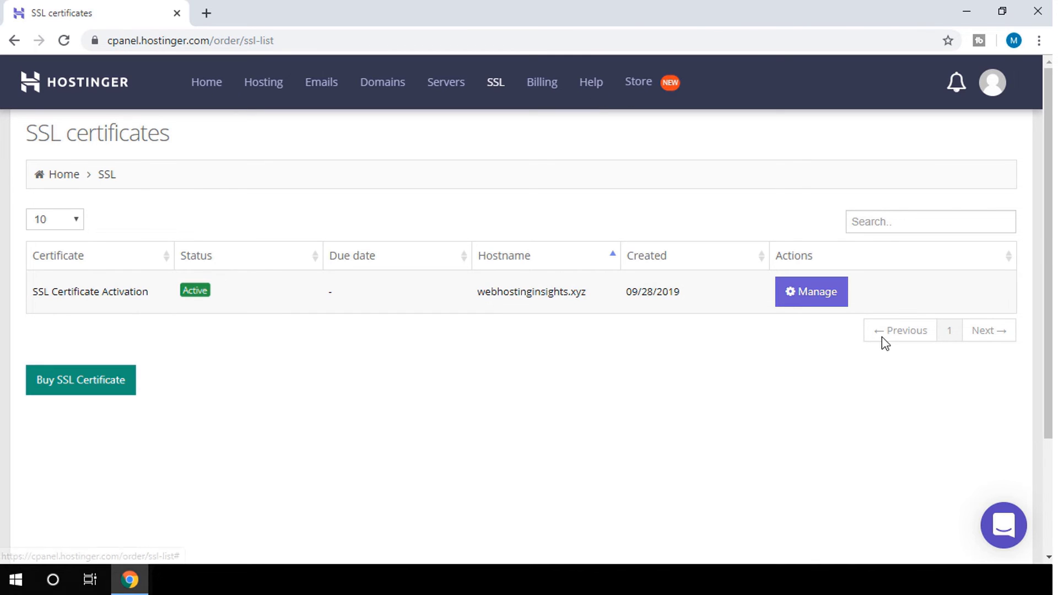
- Return to the dashboard and open the Auto Installer from the hosting management page of webhostinginsights.xyz
click(101, 88)
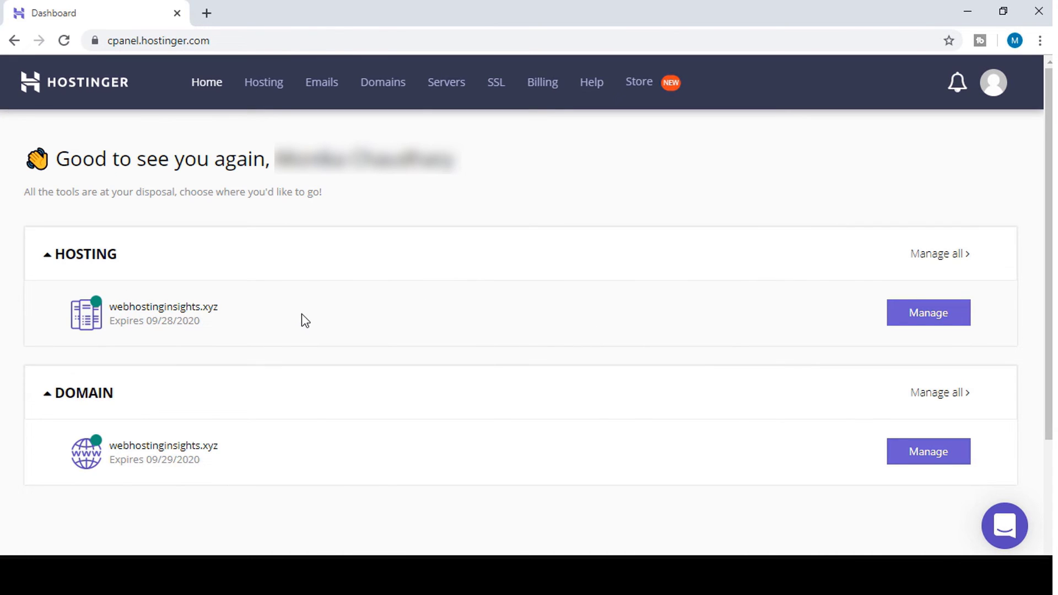
click(936, 323)
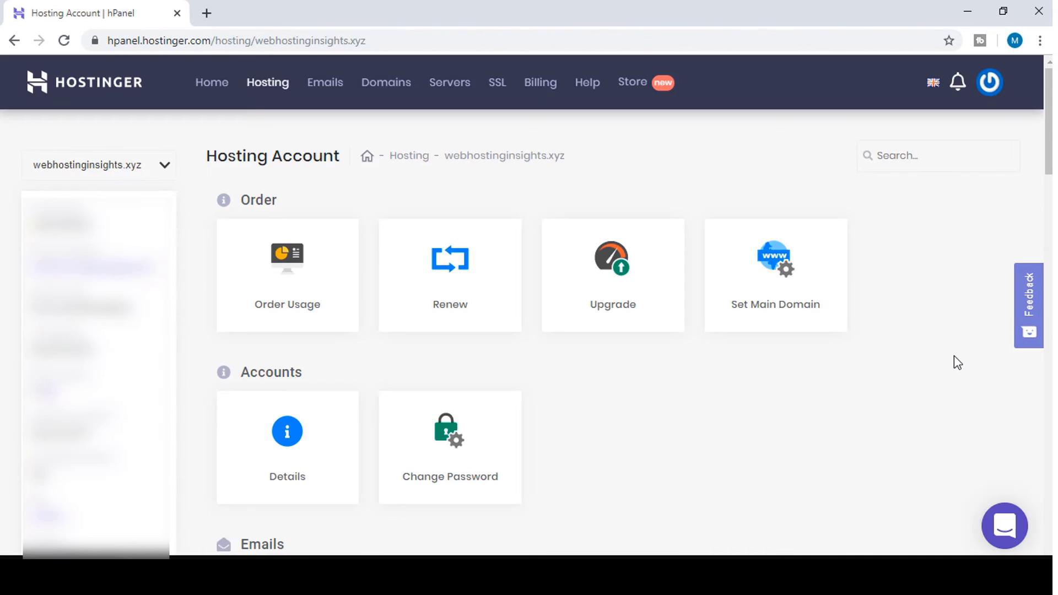
scroll(694, 229, down, 7)
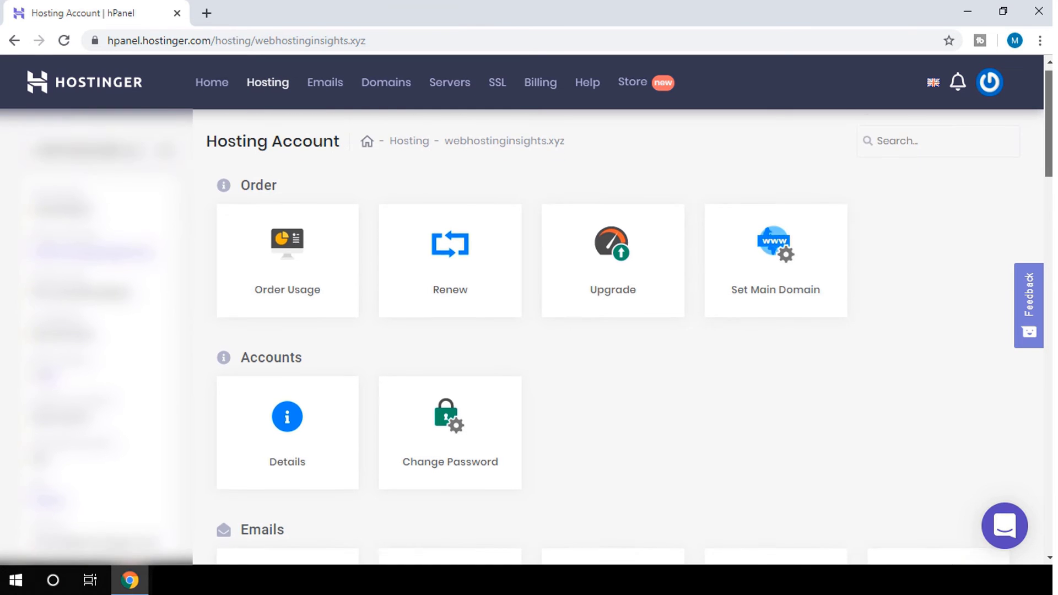
scroll(901, 241, down, 8)
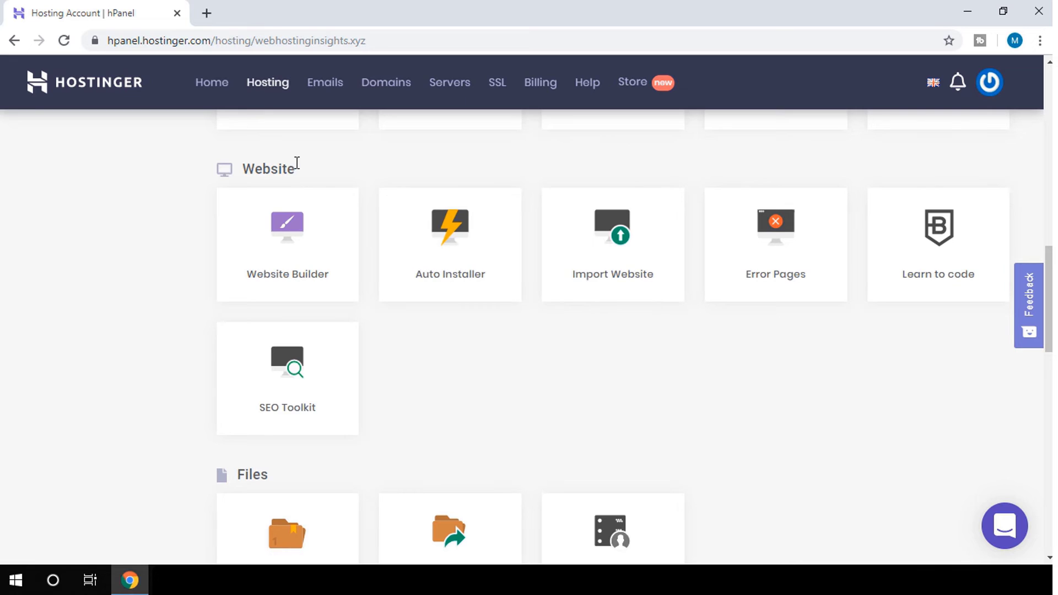
click(467, 241)
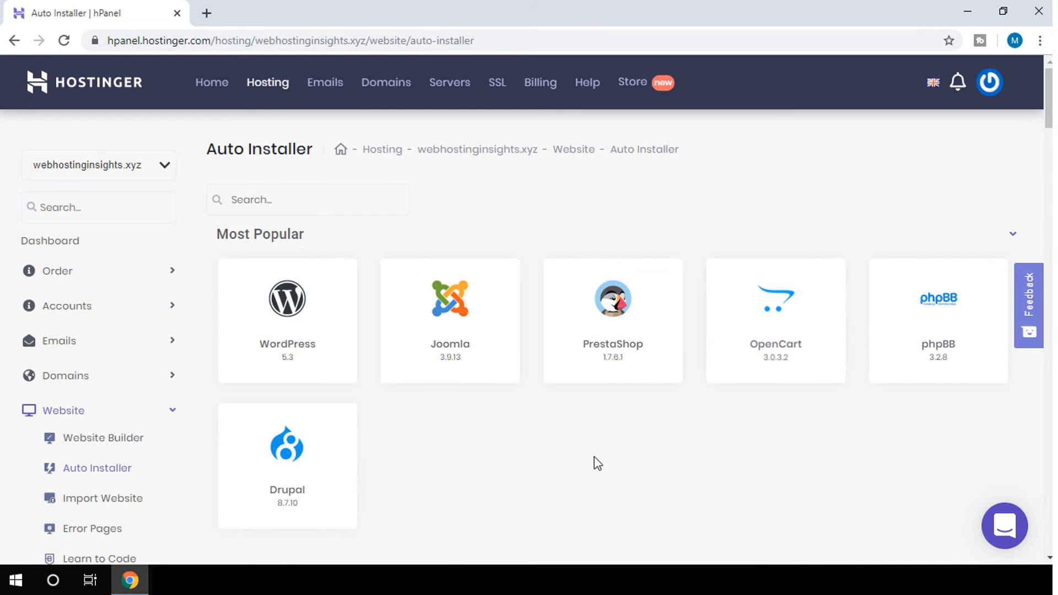
- Open the WordPress installation form and set its application updates to "Turn off automatic application updates"
mouse_move(286, 317)
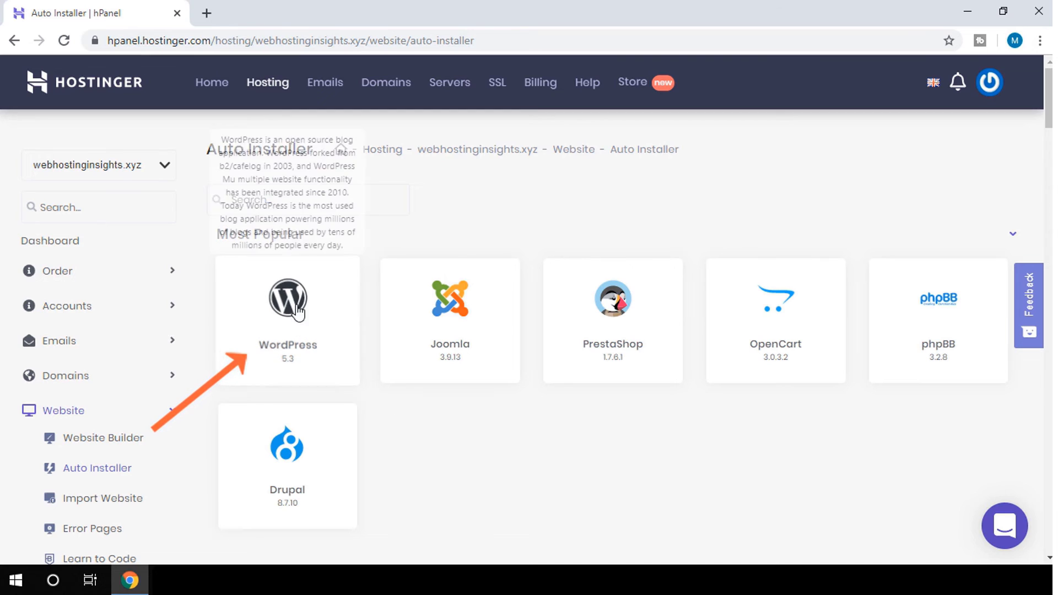
click(286, 317)
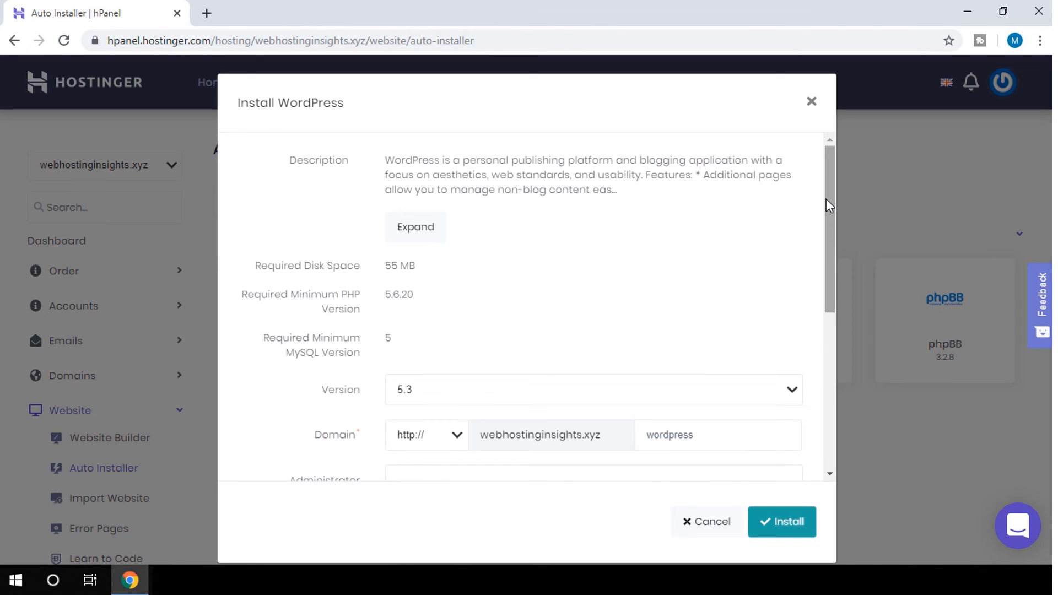
drag(826, 200, 833, 312)
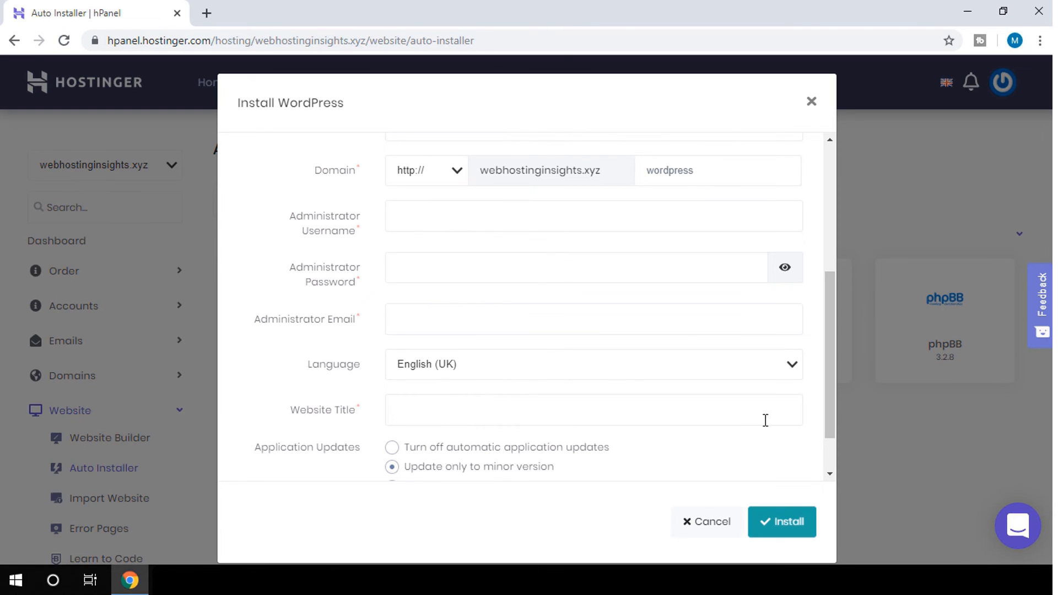
drag(825, 378, 835, 448)
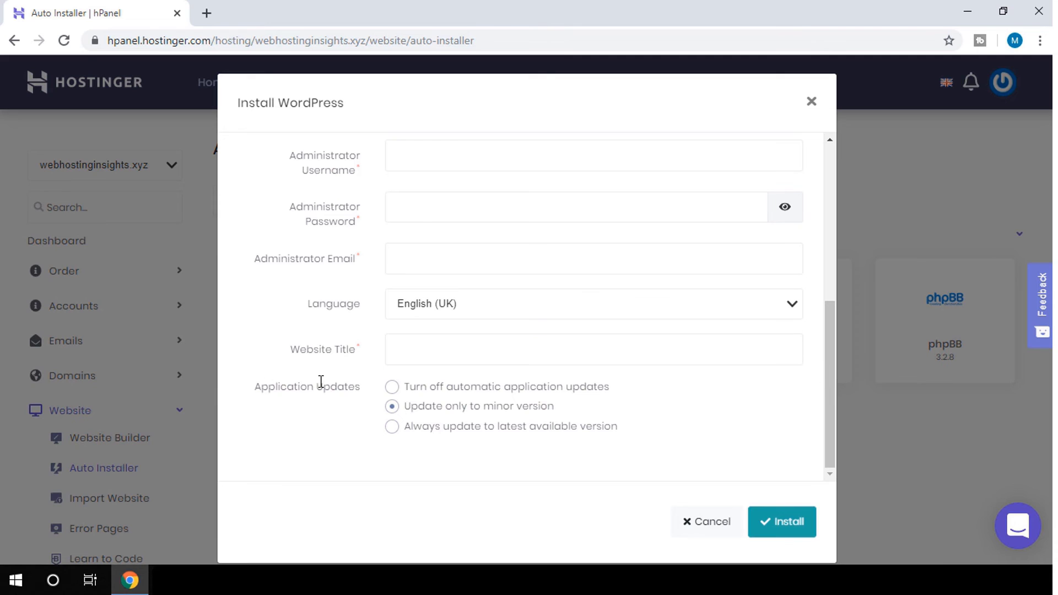
click(392, 387)
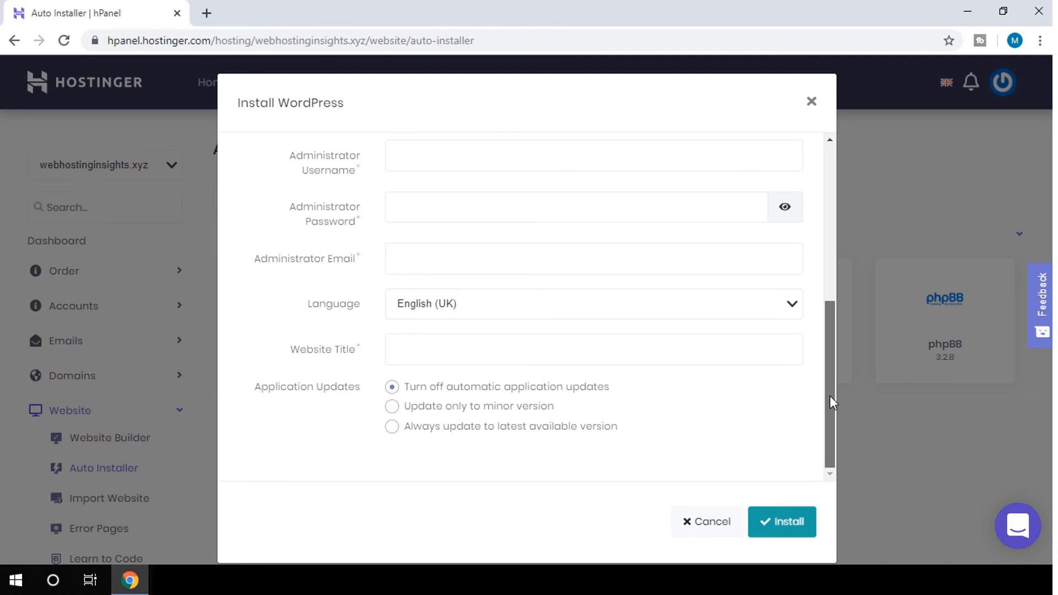
drag(830, 396, 827, 328)
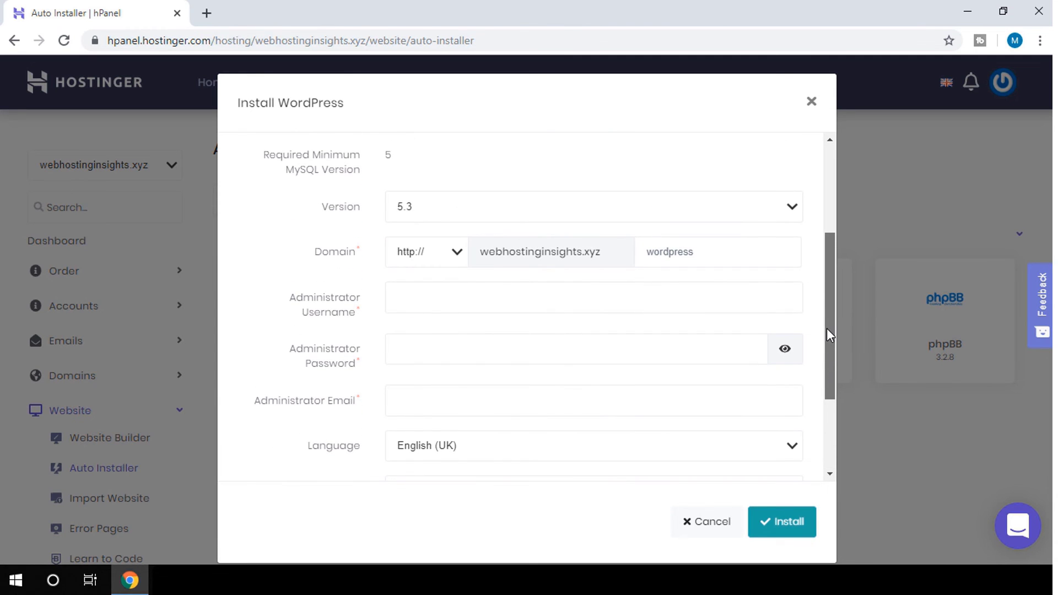
- Fill in administrator username "admin", the administrator password and e-mail, and website title "Web Hosting Insights", and install WordPress
drag(827, 328, 833, 380)
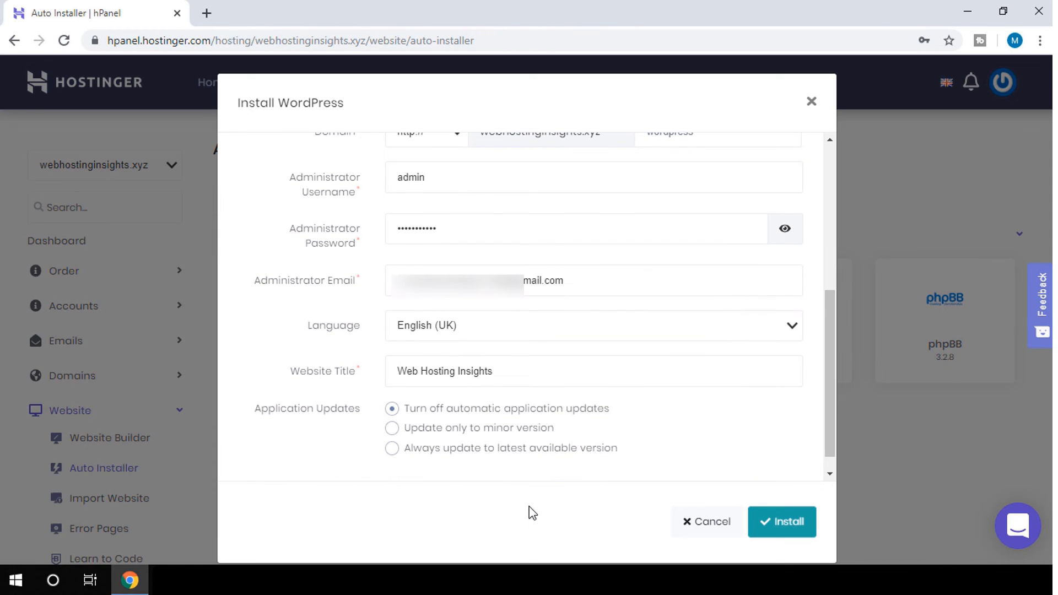
click(785, 523)
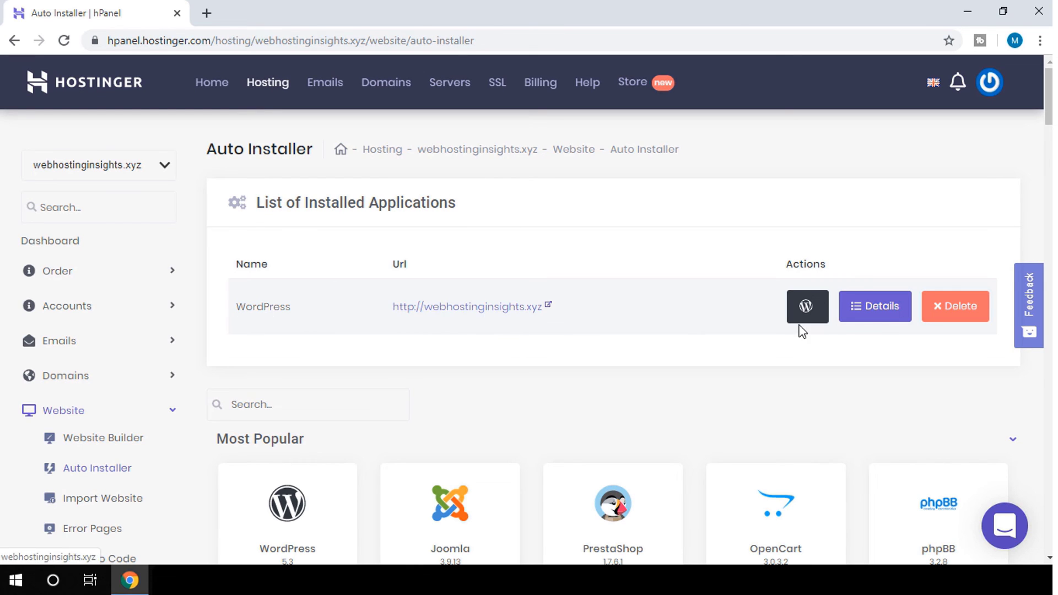
- View the installed WordPress application's details and open the WordPress admin login page of webhostinginsights.xyz
click(867, 307)
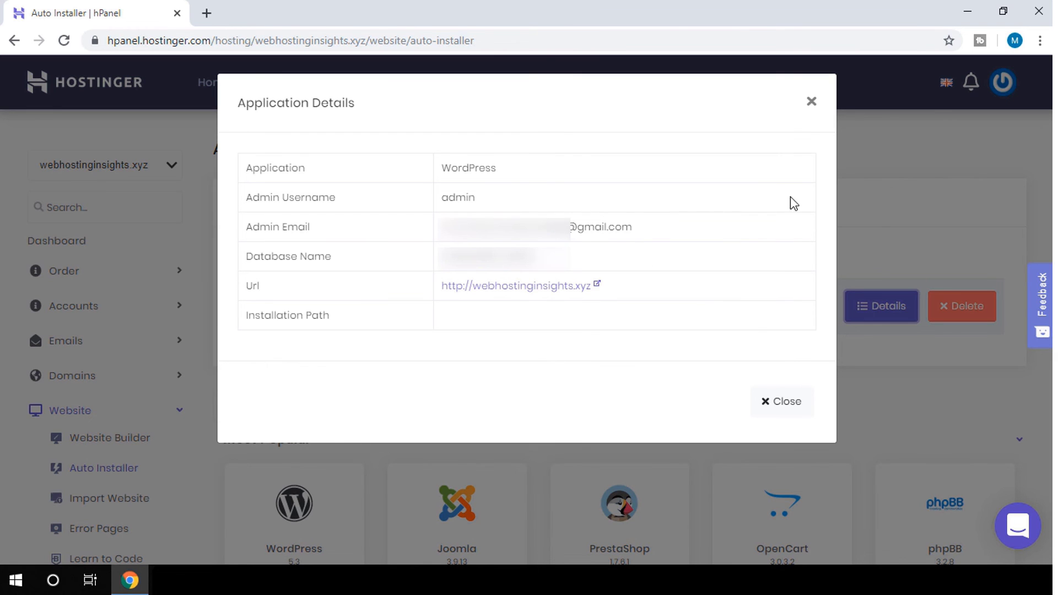
click(779, 401)
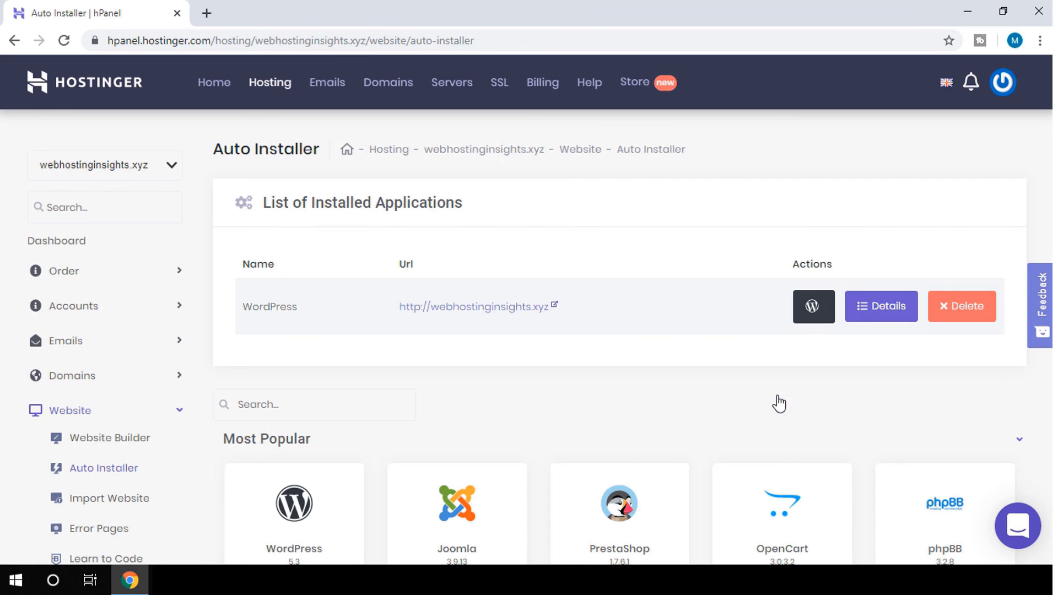
click(814, 312)
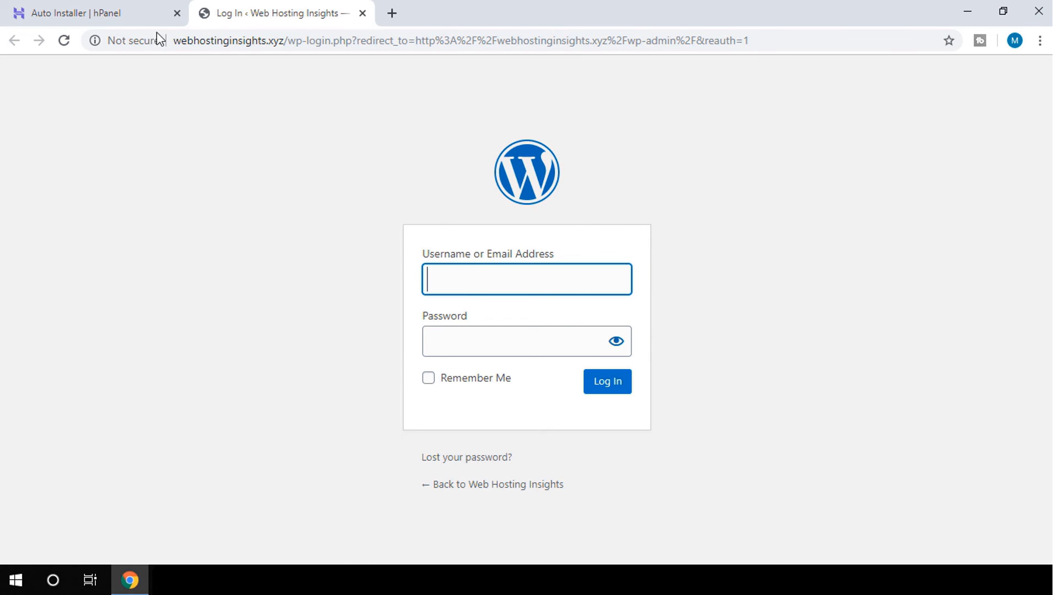
click(119, 16)
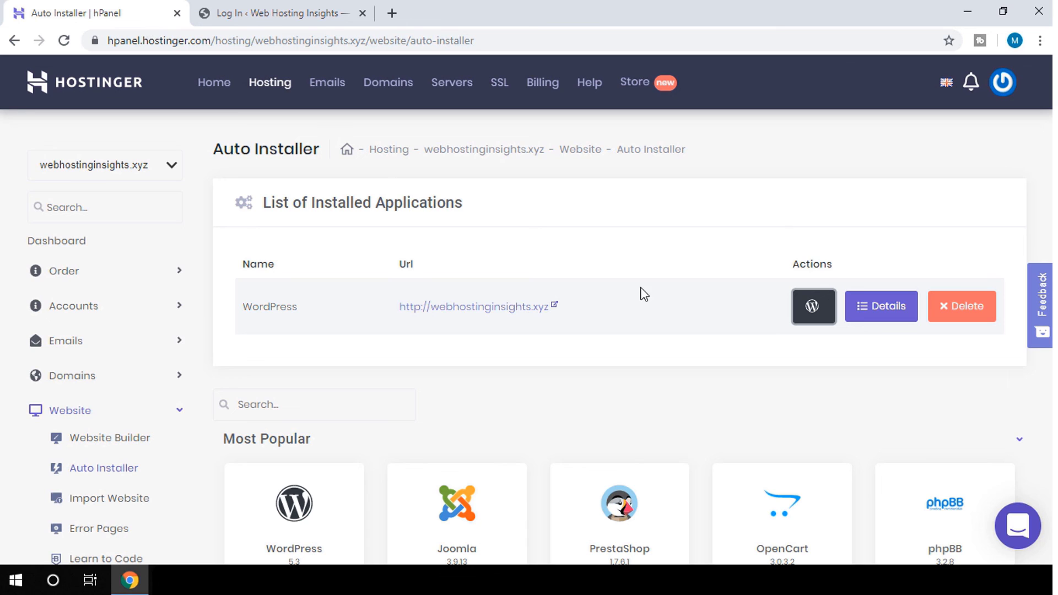
click(817, 310)
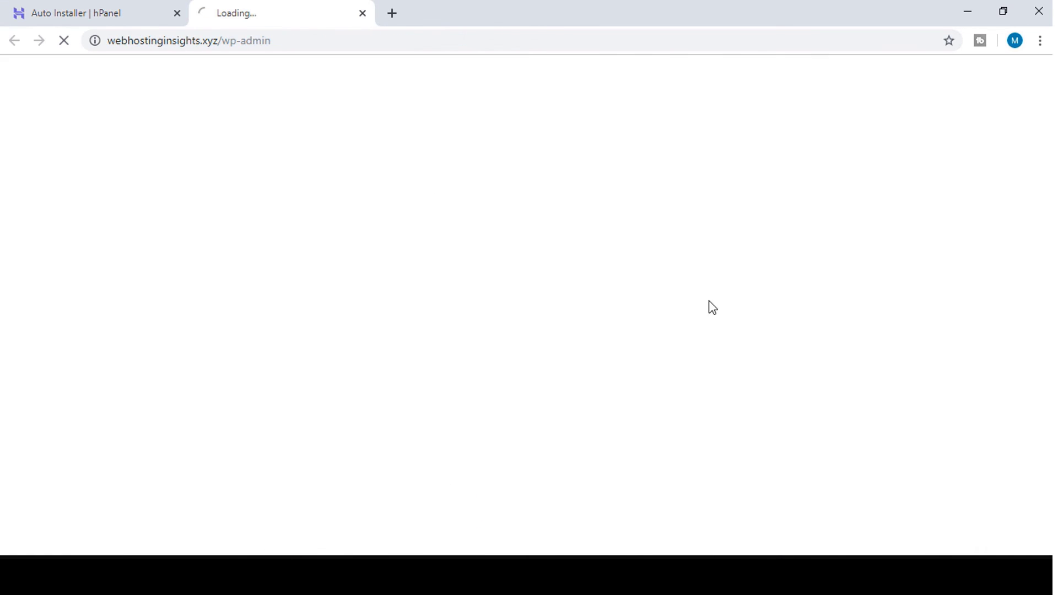